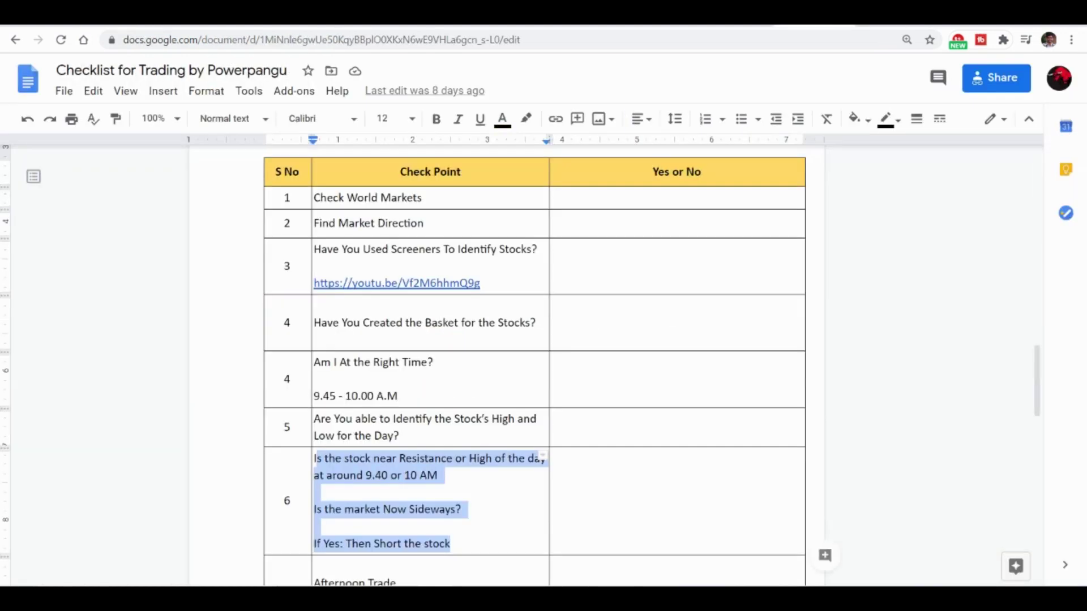
{"action": "left_click", "coordinate": [447, 518]}
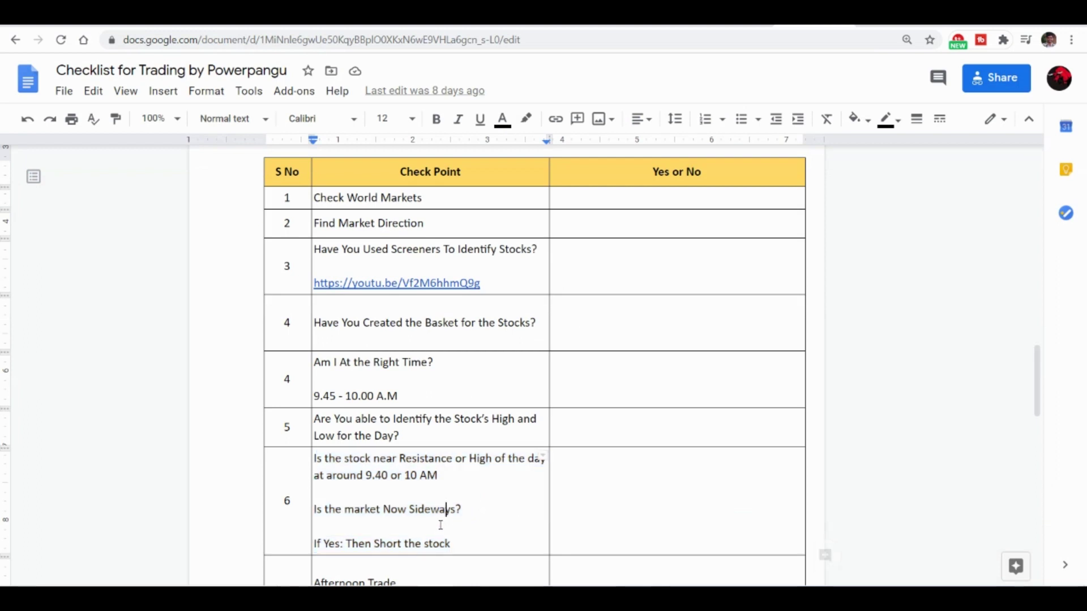
{"action": "left_click_drag", "start_coordinate": [451, 544], "coordinate": [347, 498]}
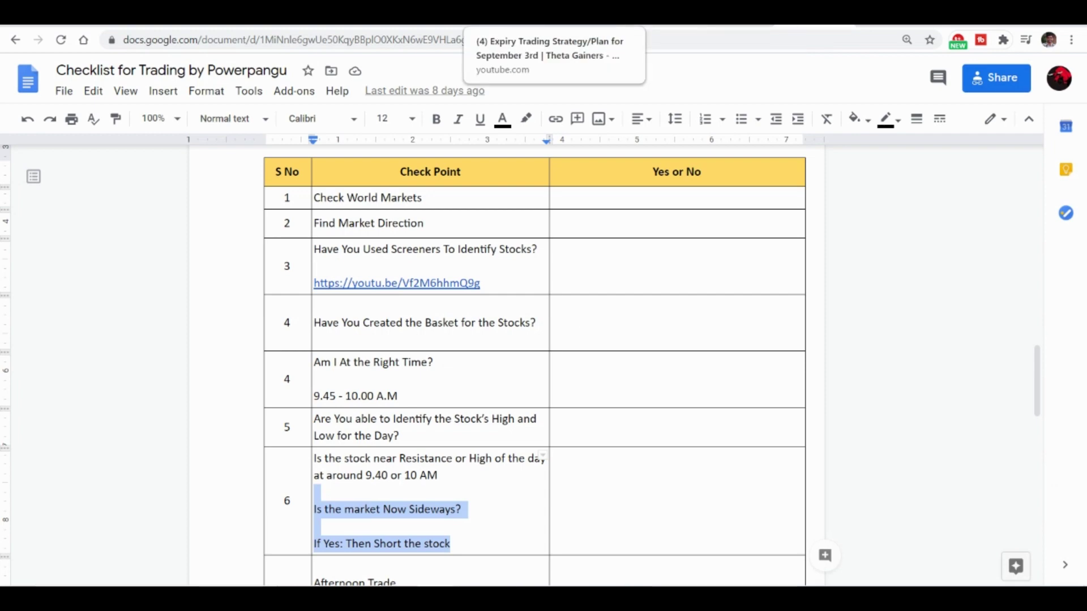
{"action": "left_click", "coordinate": [114, 13]}
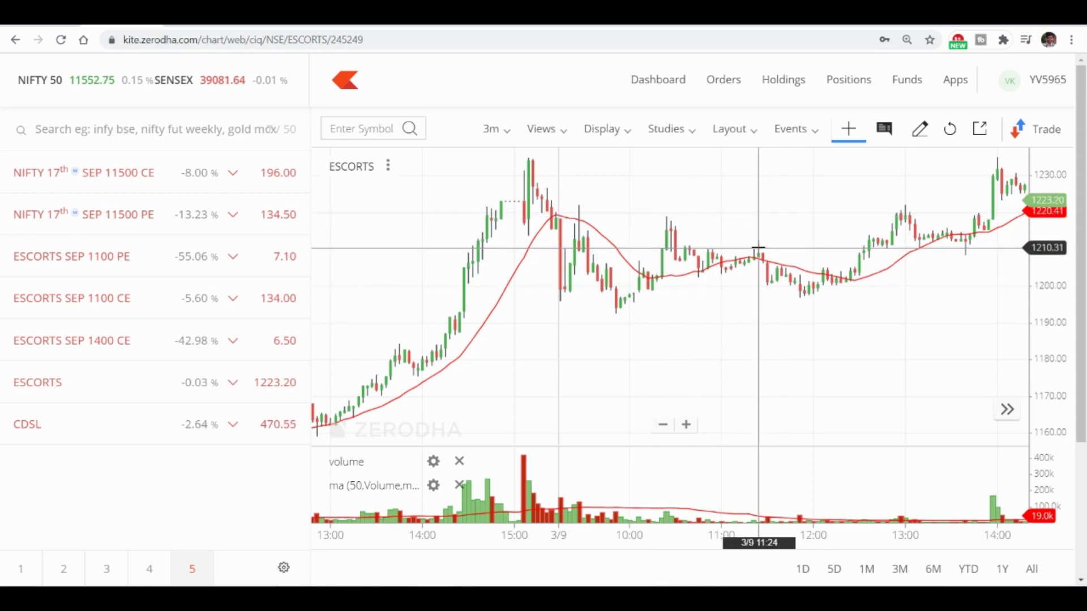
{"action": "left_click", "coordinate": [771, 32]}
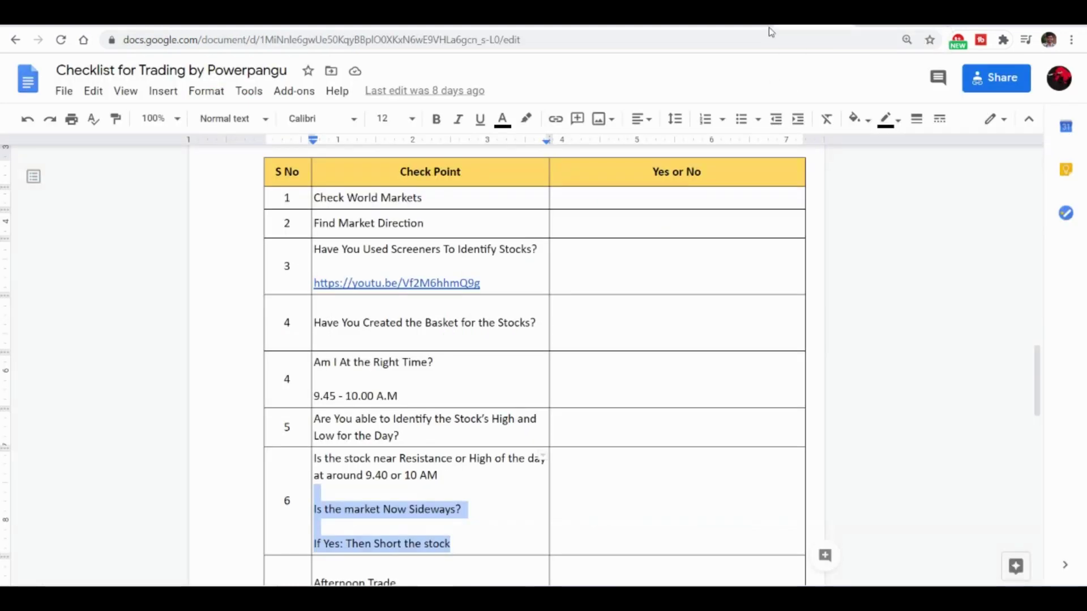
{"action": "left_click", "coordinate": [413, 459]}
{"action": "key", "text": "Down"}
{"action": "key", "text": "Down"}
{"action": "key", "text": "Down"}
{"action": "key", "text": "Down"}
{"action": "key", "text": "Down"}
{"action": "key", "text": "Down"}
{"action": "key", "text": "Down"}
{"action": "key", "text": "Down"}
{"action": "key", "text": "Down"}
{"action": "key", "text": "Down"}
{"action": "key", "text": "Down"}
{"action": "key", "text": "Down"}
{"action": "key", "text": "Down"}
{"action": "key", "text": "Down"}
{"action": "key", "text": "Down"}
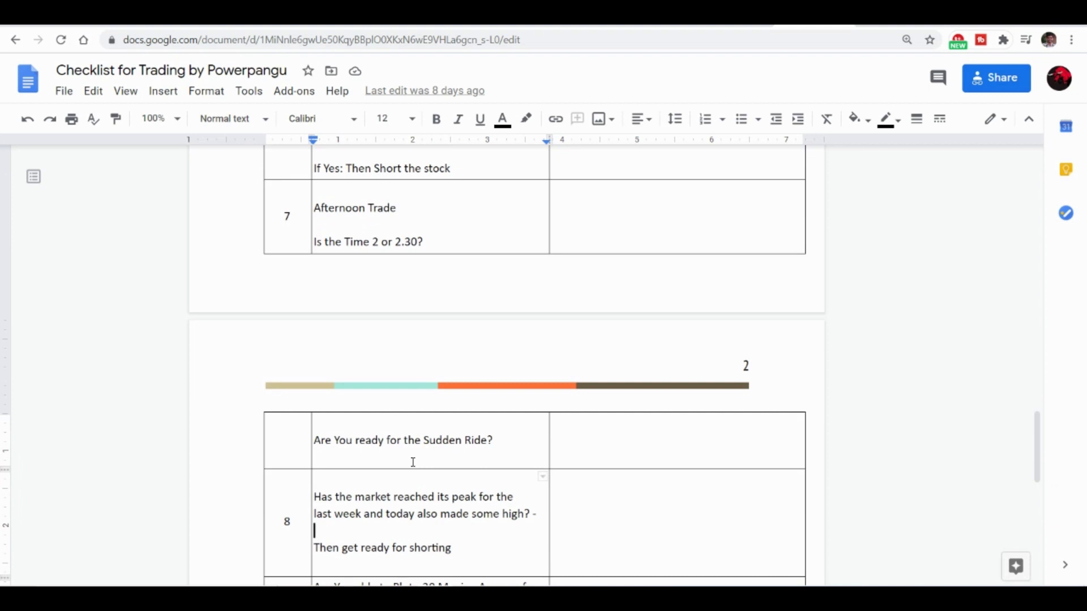
{"action": "mouse_move", "coordinate": [1038, 430]}
{"action": "left_mouse_down"}
{"action": "mouse_move", "coordinate": [1039, 445]}
{"action": "mouse_move", "coordinate": [1039, 432]}
{"action": "left_mouse_up"}
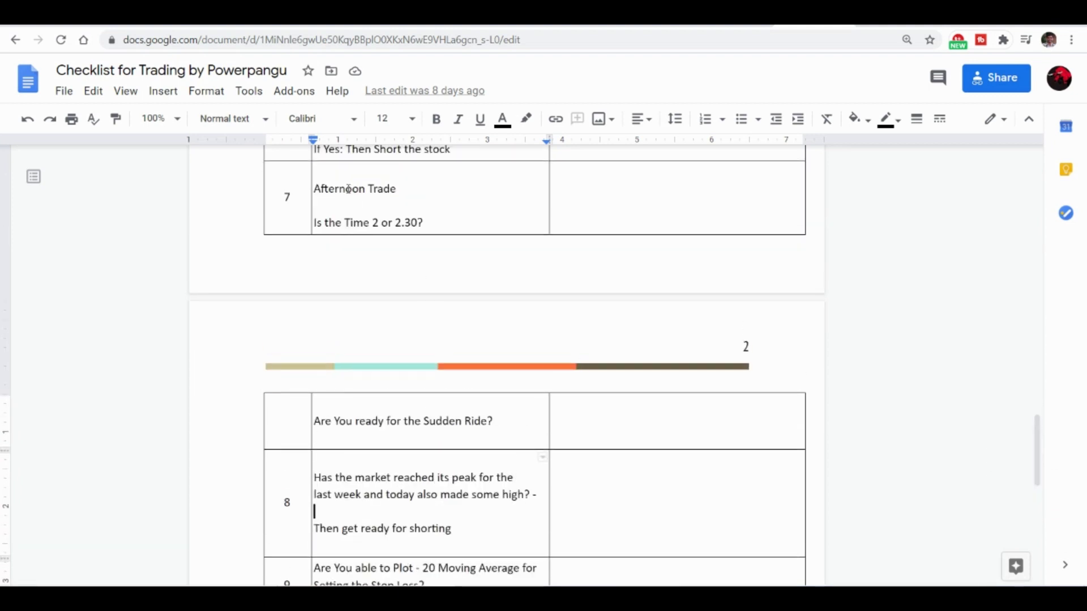
{"action": "left_click_drag", "start_coordinate": [345, 189], "coordinate": [412, 223]}
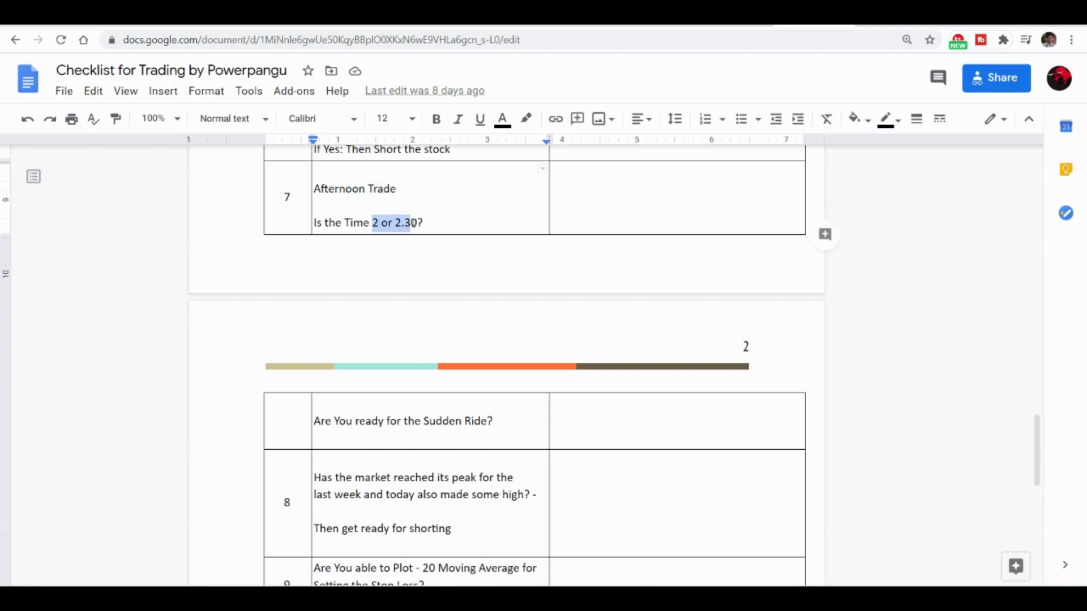
{"action": "left_click_drag", "start_coordinate": [462, 424], "coordinate": [352, 424]}
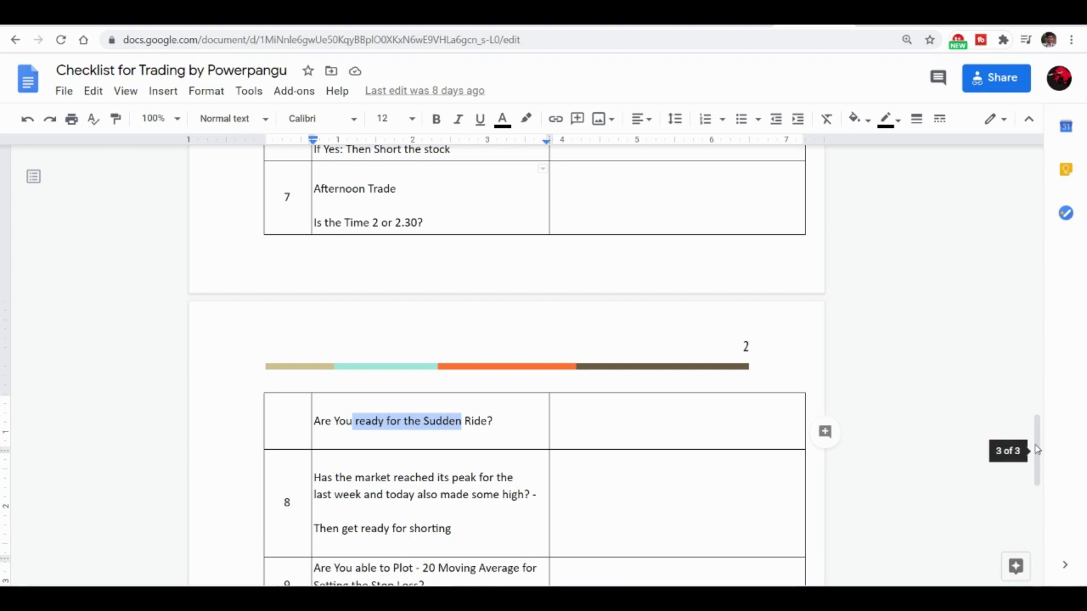
{"action": "left_click_drag", "start_coordinate": [1037, 447], "coordinate": [1039, 375]}
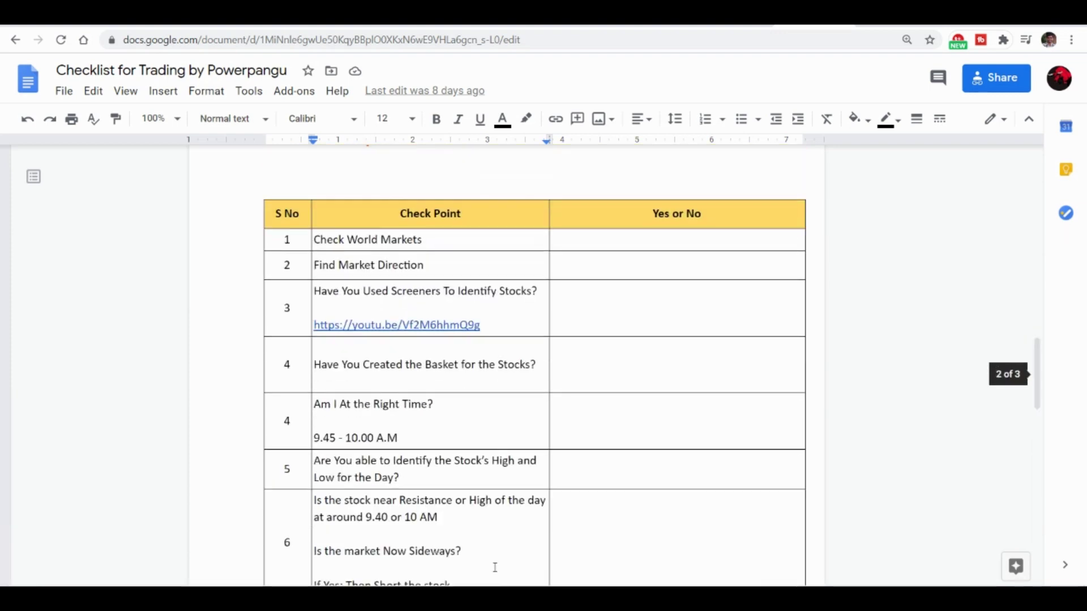
{"action": "left_click", "coordinate": [364, 419], "text": "shift"}
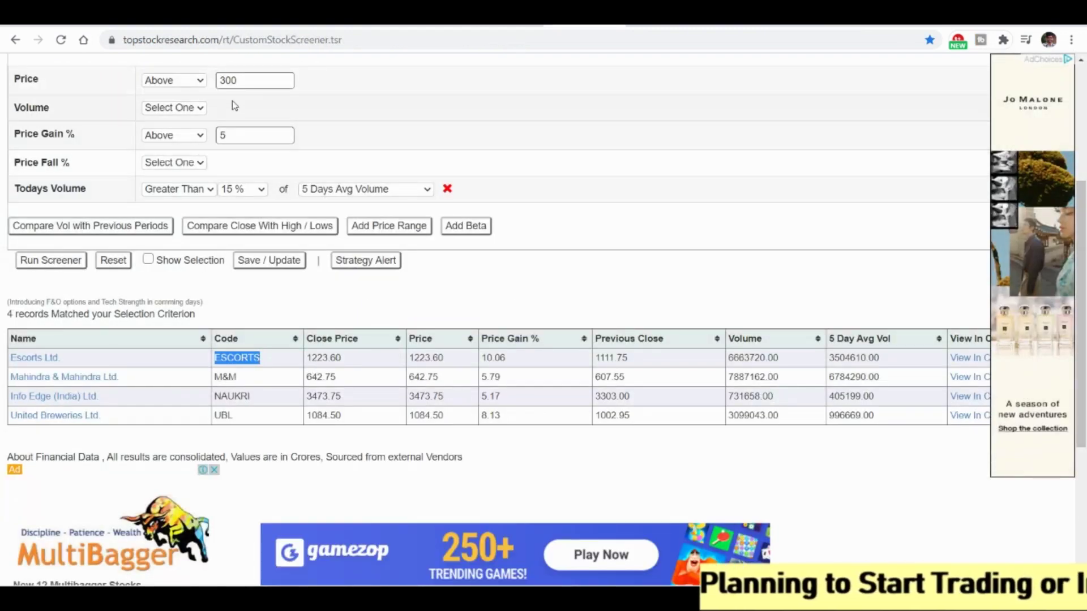
- Highlight the screener's Price Gain % threshold of 5, then view the 'escorts share price' Google results
{"action": "left_click_drag", "start_coordinate": [233, 134], "coordinate": [212, 130]}
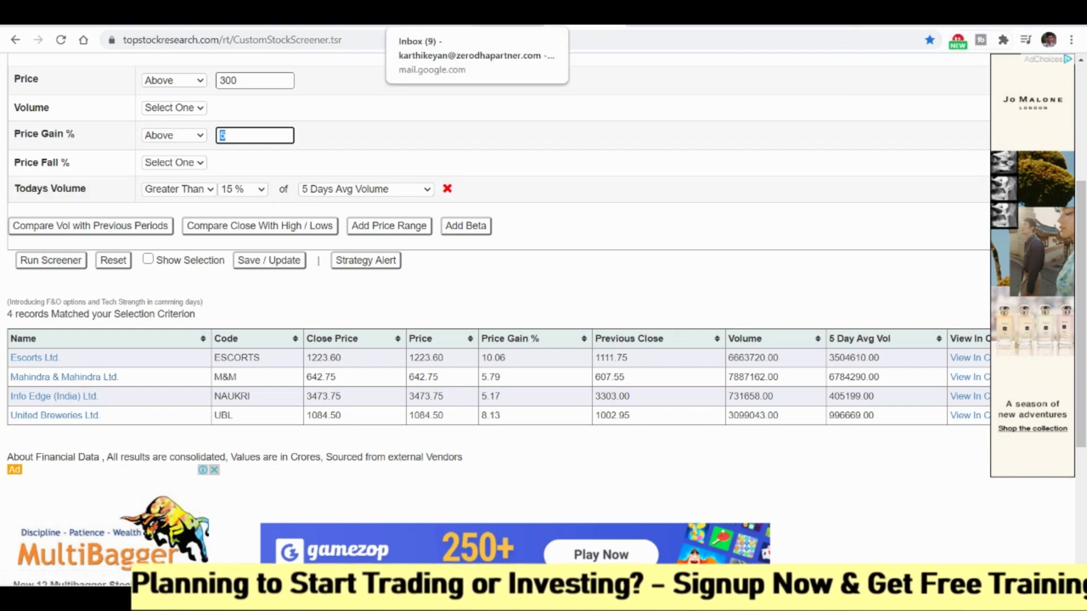
{"action": "left_click", "coordinate": [679, 13]}
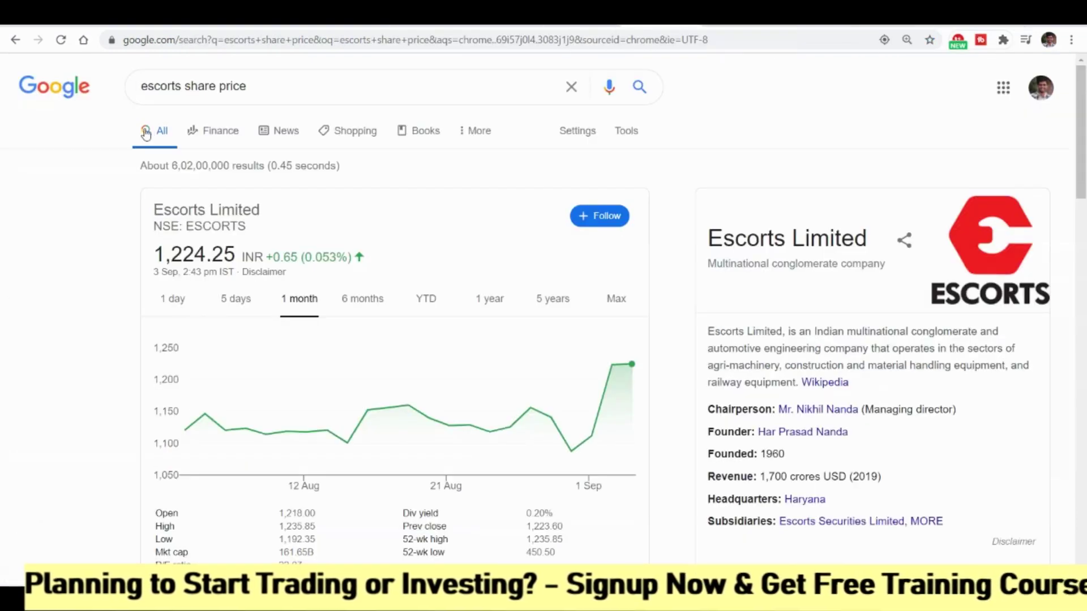
- Search 'm&m share' to see Mahindra & Mahindra at 647.80 INR, then return to Kite
{"action": "double_click", "coordinate": [182, 89]}
{"action": "type", "text": "m&m"}
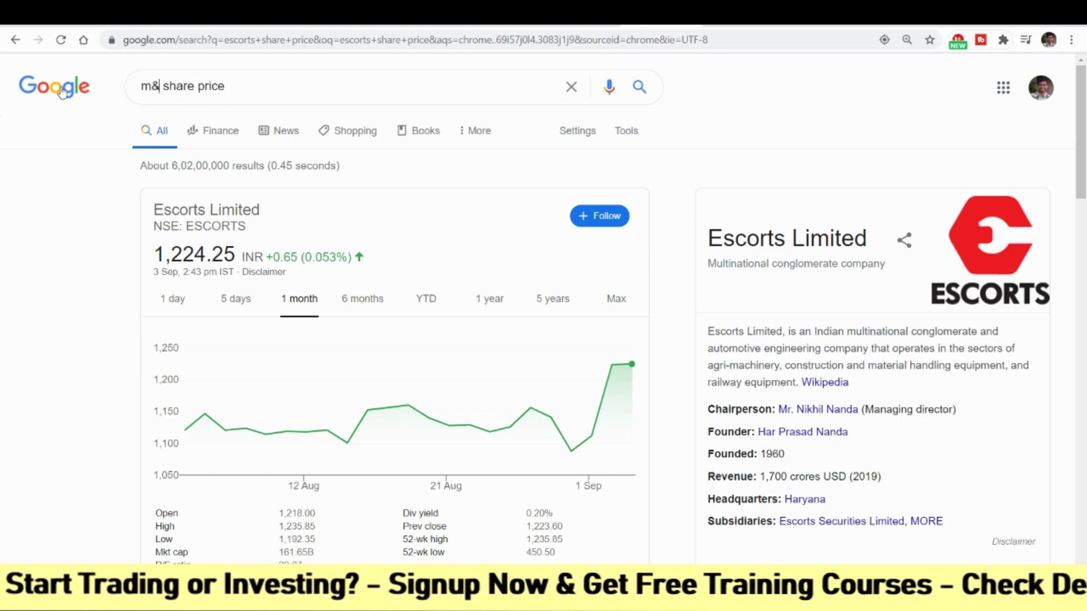
{"action": "type", "text": " share"}
{"action": "key", "text": "Return"}
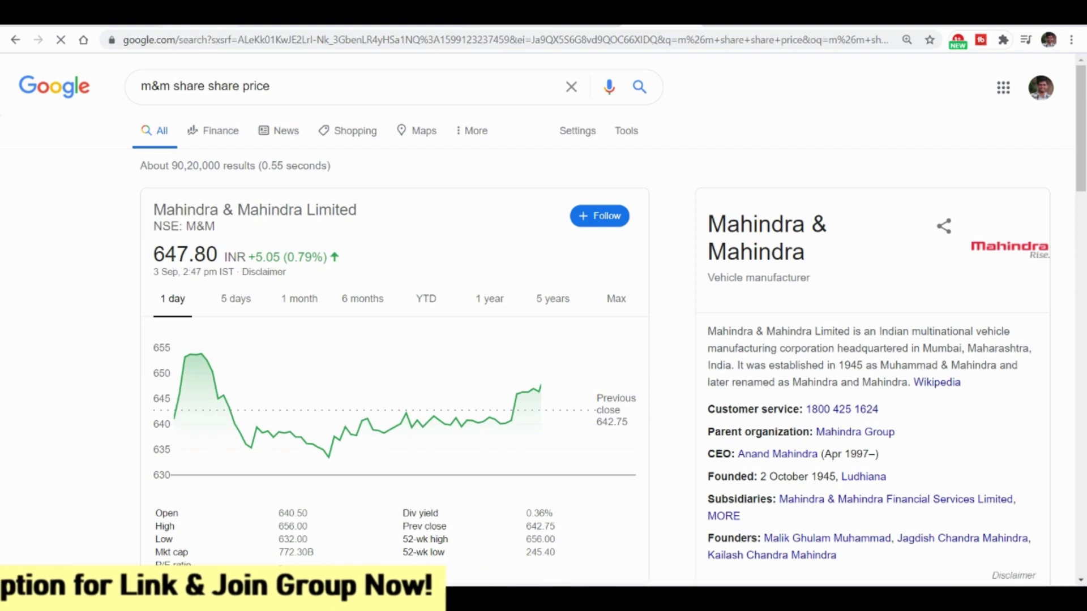
{"action": "key", "text": "ctrl+Tab"}
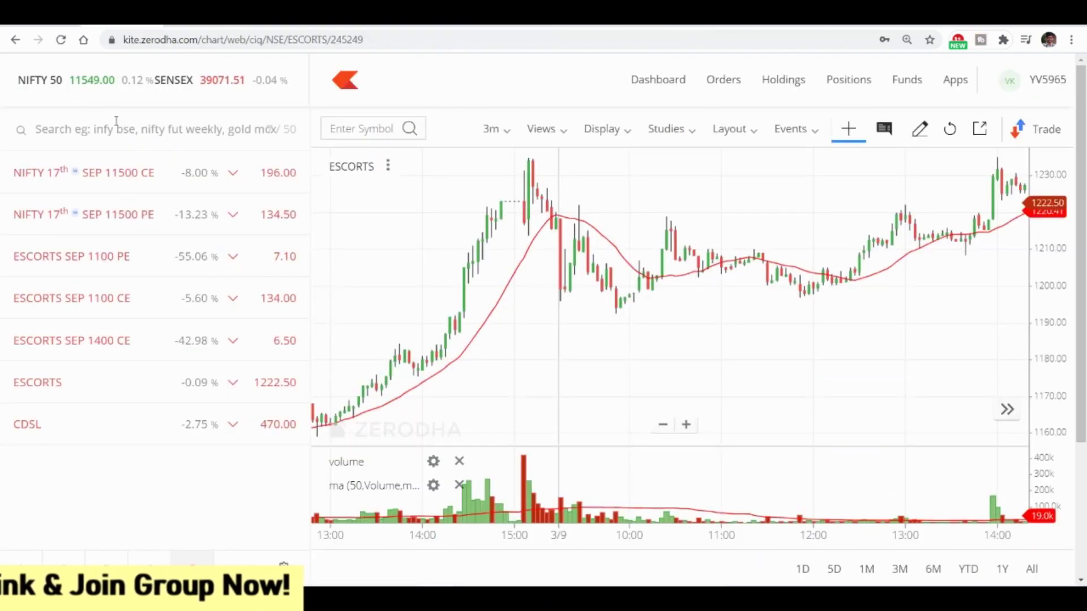
- Add NSE M&M to the Kite watchlist and open its 3-minute chart, zoomed out and panned
{"action": "type", "text": "m&m"}
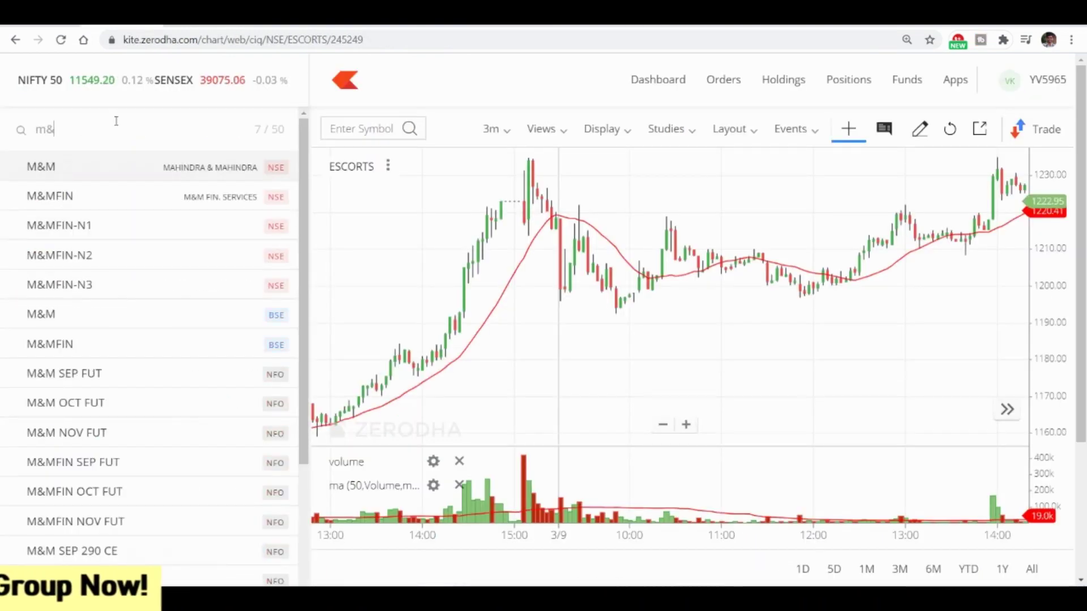
{"action": "left_click", "coordinate": [274, 172]}
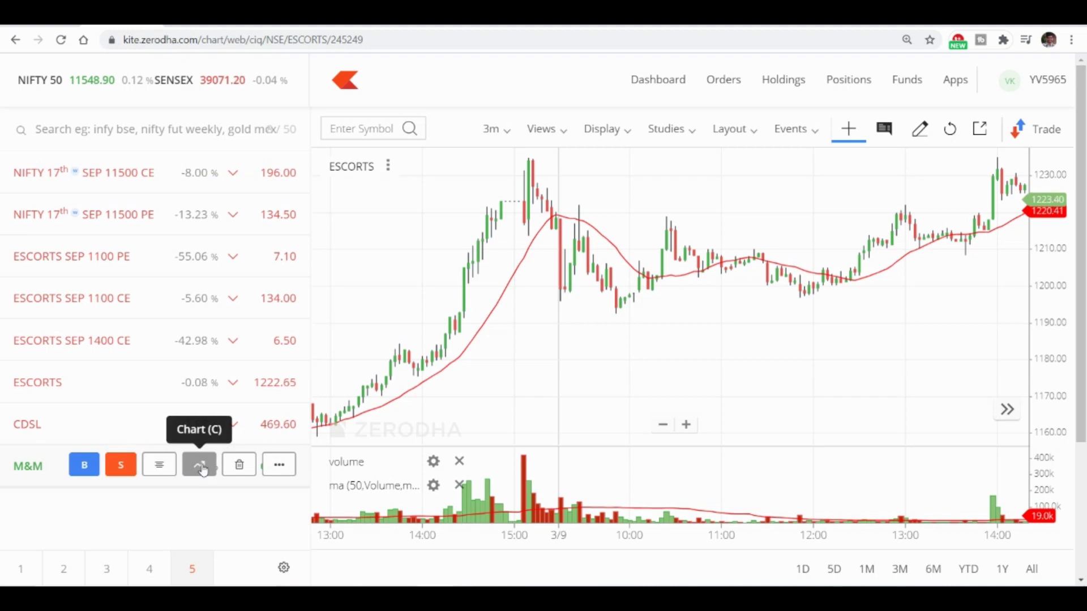
{"action": "left_click", "coordinate": [199, 462]}
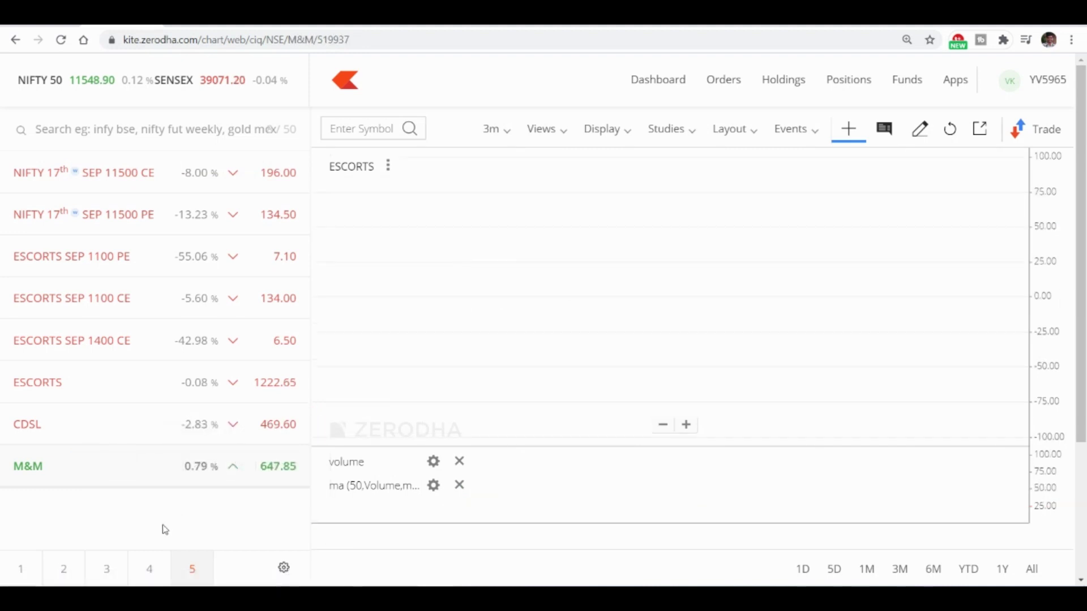
{"action": "left_click", "coordinate": [666, 425]}
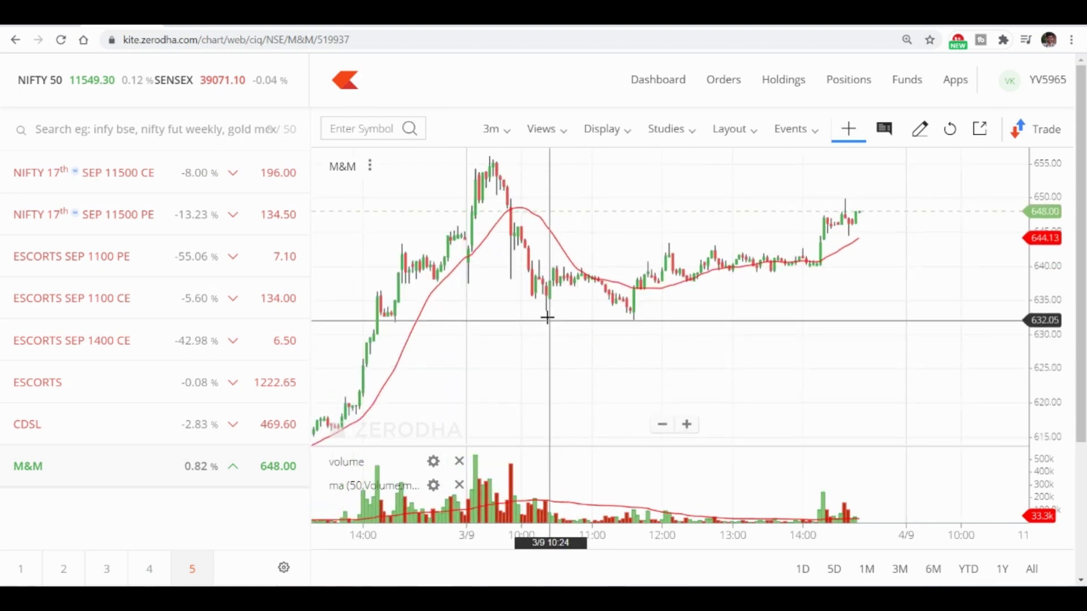
{"action": "left_click_drag", "start_coordinate": [559, 318], "coordinate": [589, 318]}
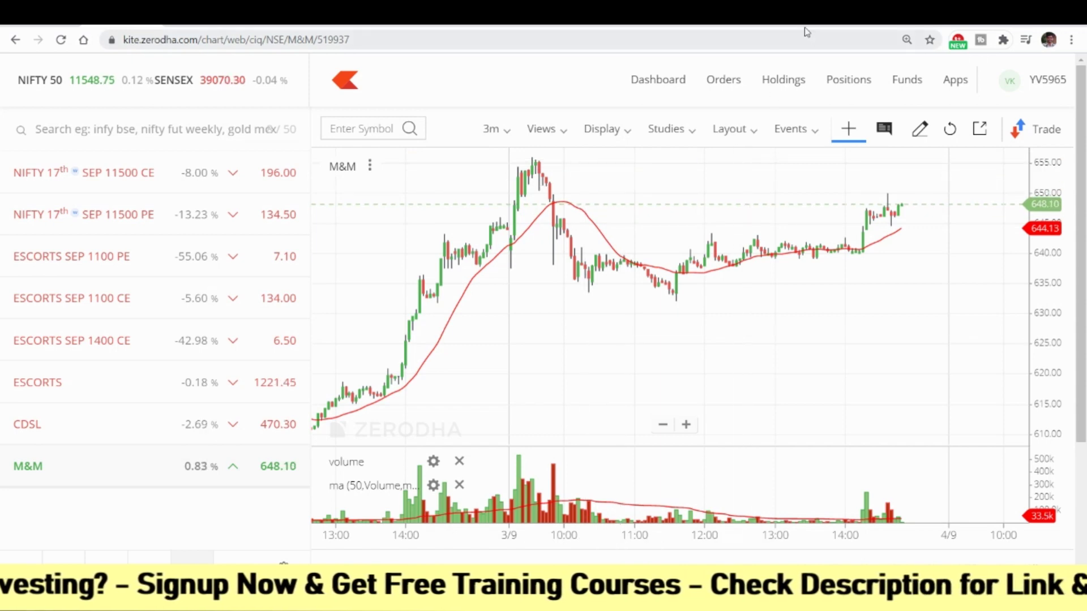
- Back in the trading checklist, scroll through the table and clear the cell selection
{"action": "key", "text": "ctrl+Tab"}
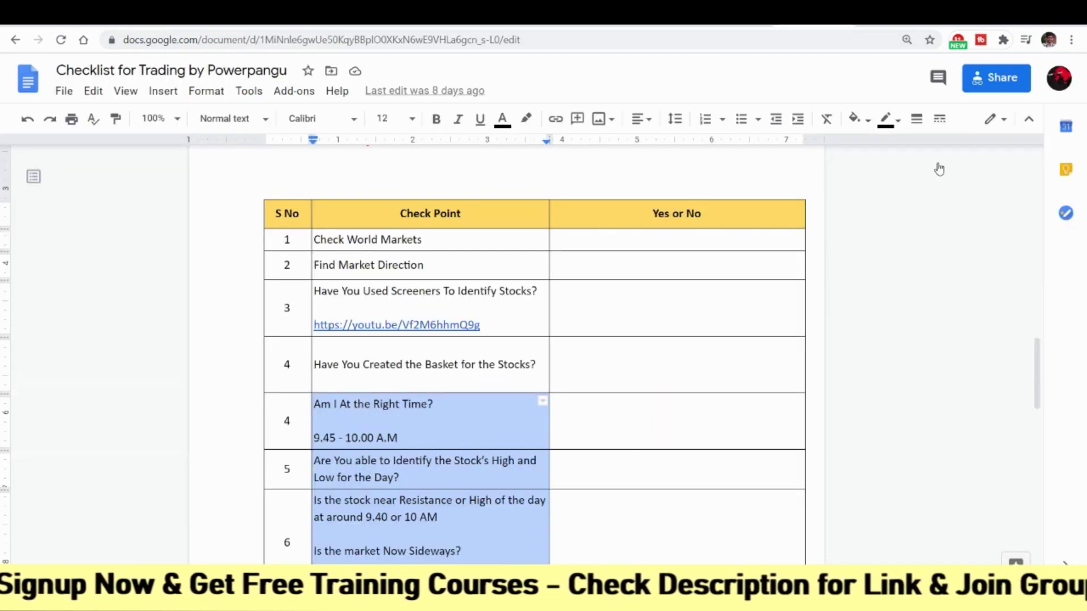
{"action": "left_click_drag", "start_coordinate": [1034, 359], "coordinate": [1051, 494]}
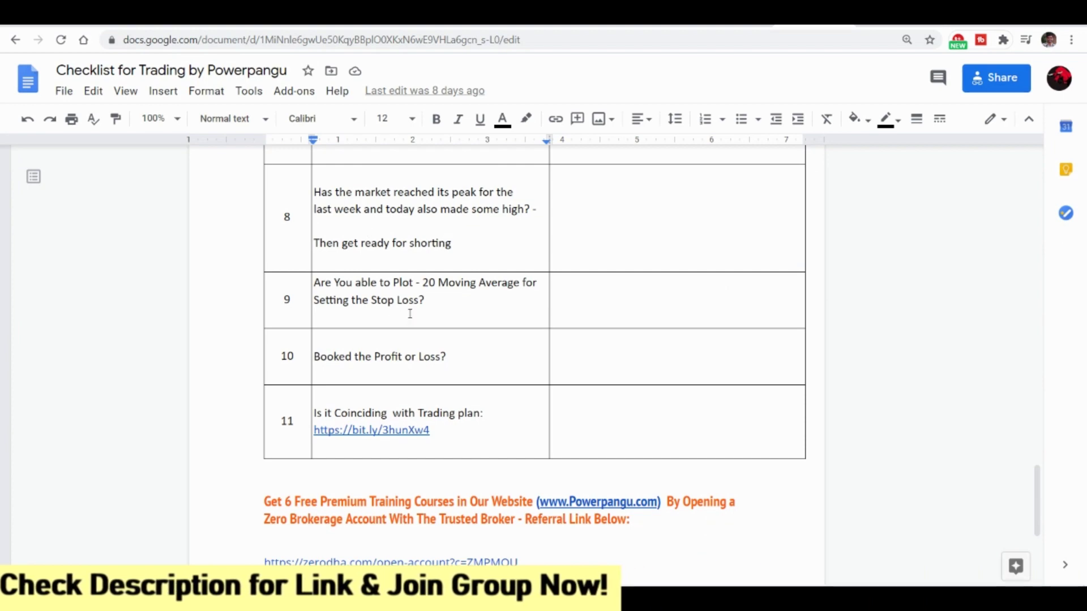
{"action": "left_click_drag", "start_coordinate": [1037, 510], "coordinate": [1033, 391]}
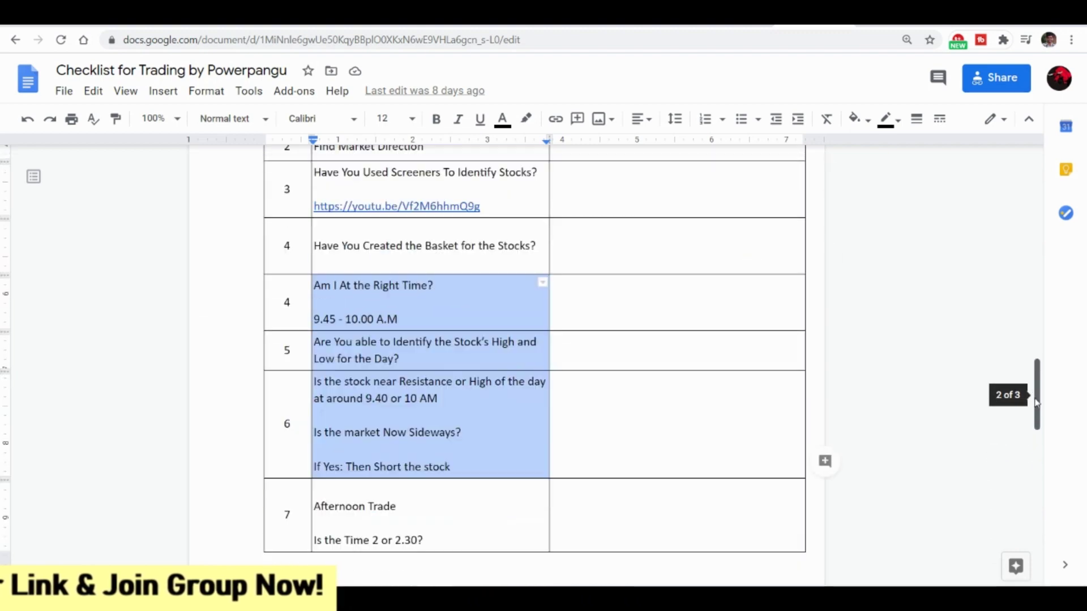
{"action": "left_click", "coordinate": [597, 256]}
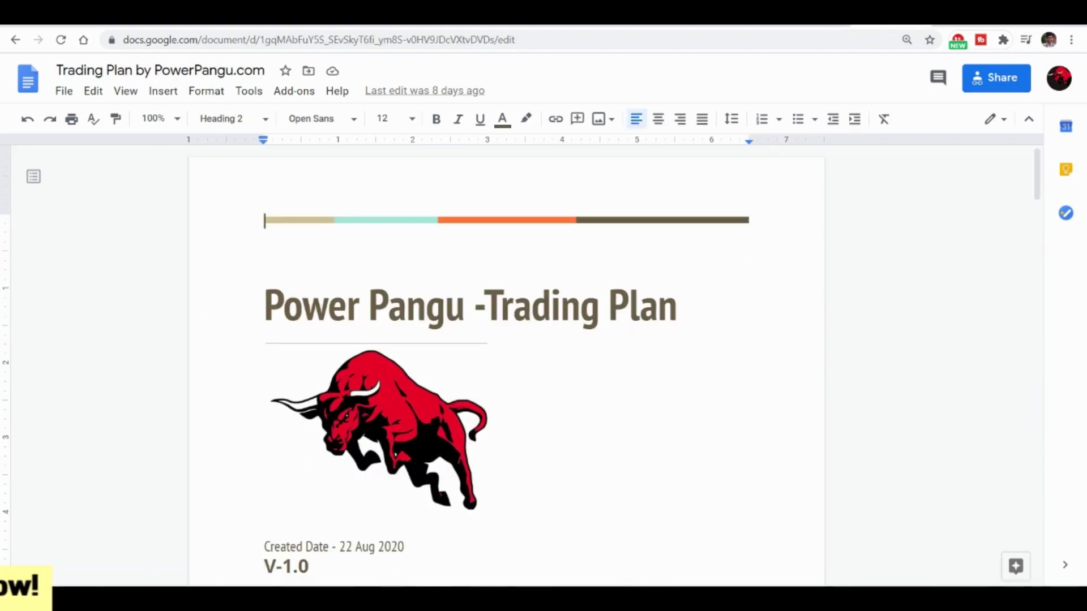
- Scroll to the questionnaire table and select rows 2 and 3 on markets and segments
{"action": "left_click_drag", "start_coordinate": [1039, 176], "coordinate": [1063, 308]}
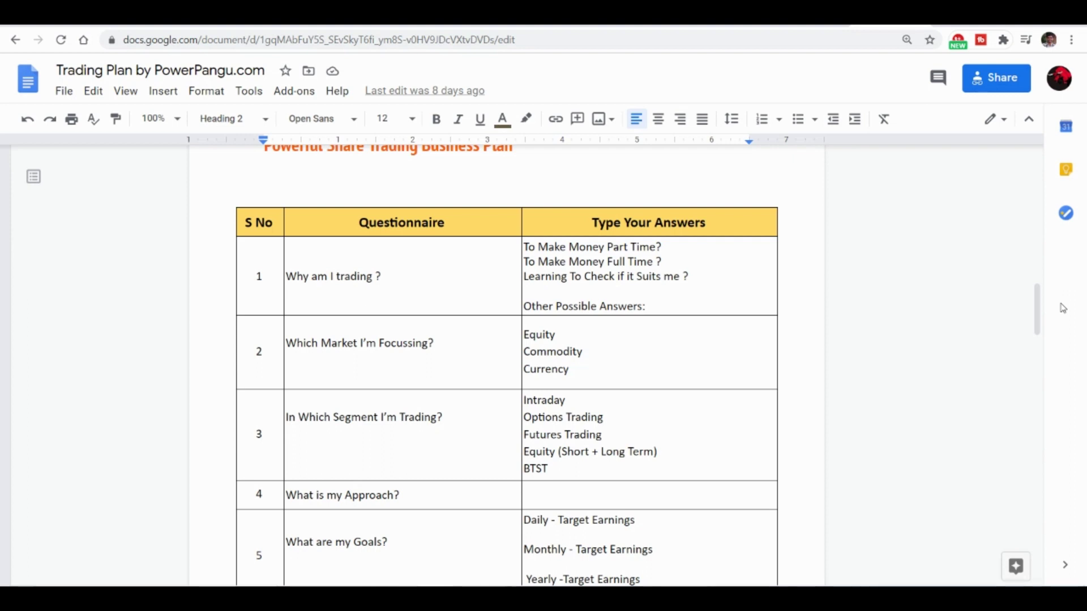
{"action": "left_click_drag", "start_coordinate": [1039, 311], "coordinate": [1041, 331]}
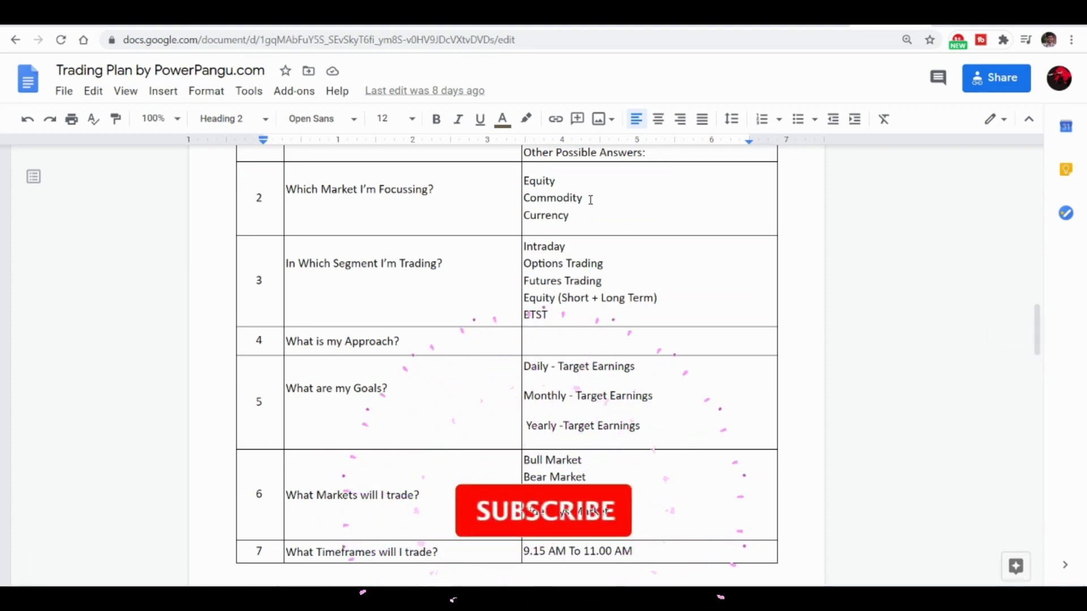
{"action": "left_click_drag", "start_coordinate": [594, 198], "coordinate": [483, 193]}
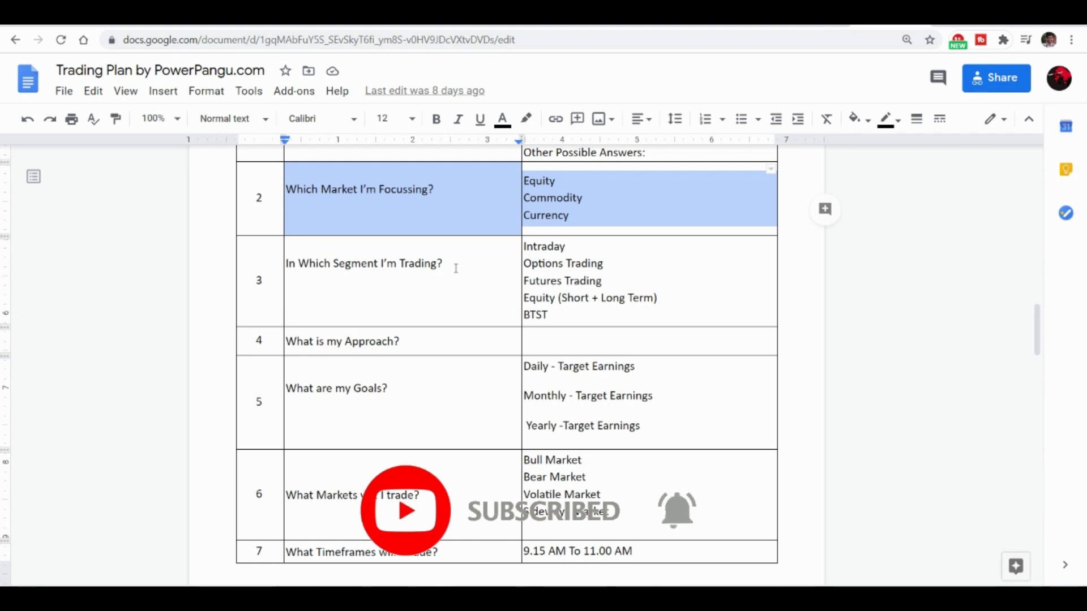
{"action": "left_click_drag", "start_coordinate": [566, 283], "coordinate": [502, 287]}
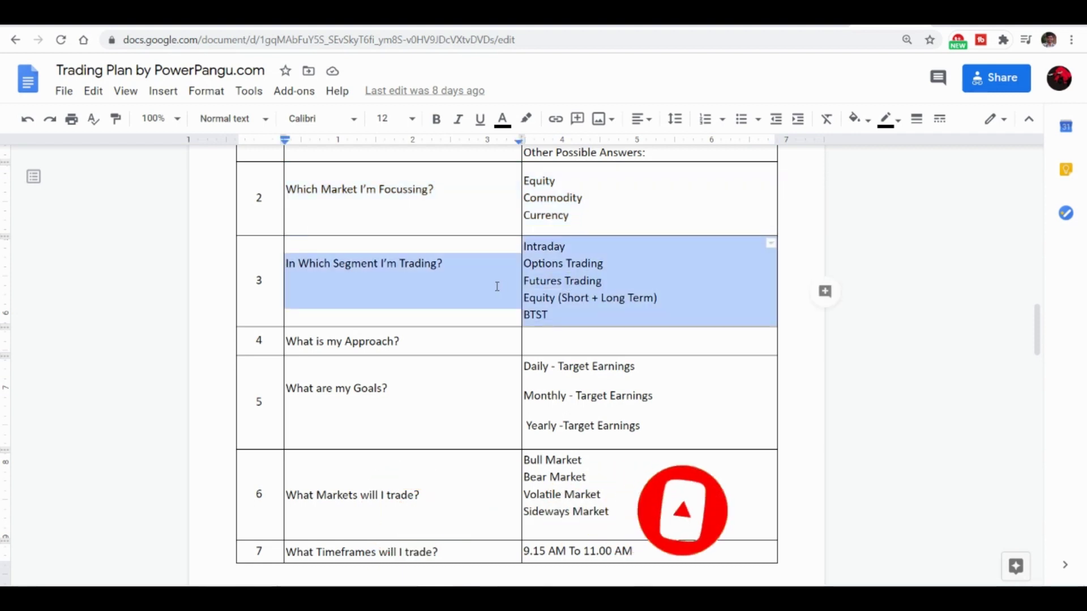
{"action": "left_click", "coordinate": [578, 302]}
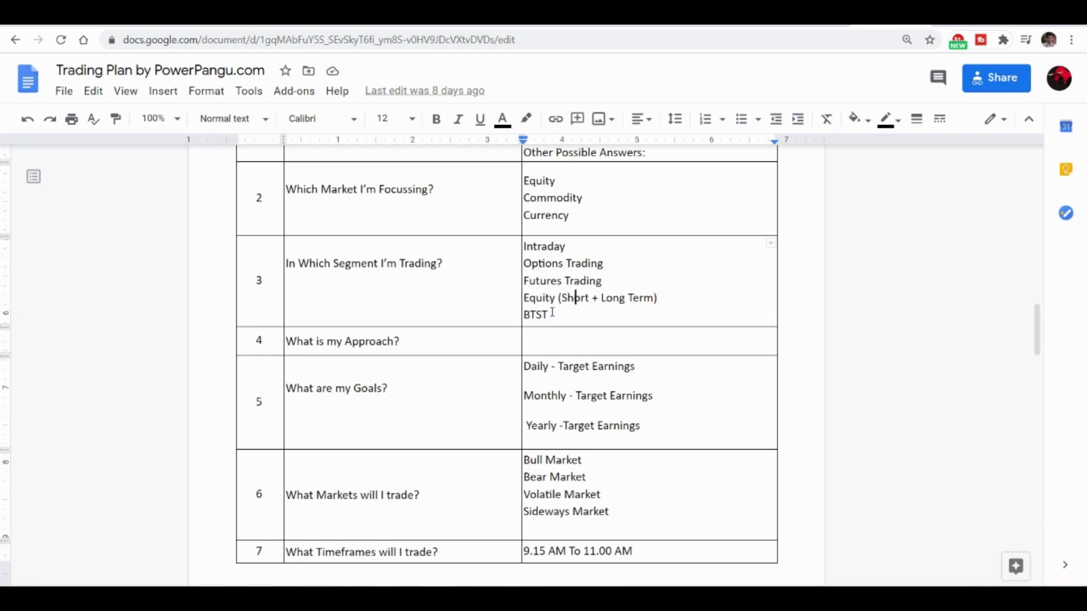
- Highlight the Options Trading and Intraday segment answers
{"action": "left_click_drag", "start_coordinate": [526, 264], "coordinate": [608, 264]}
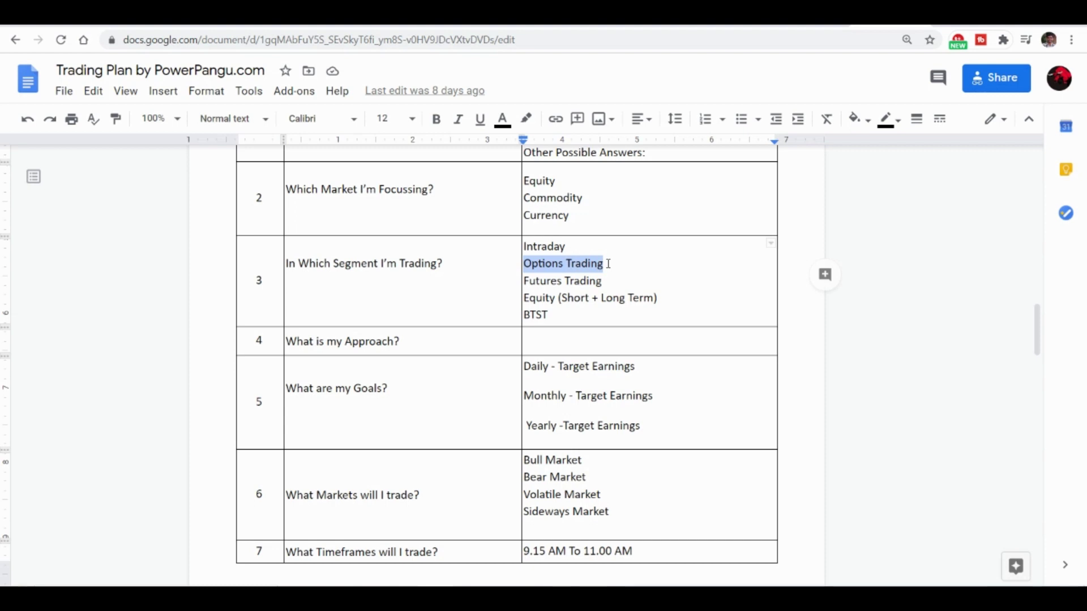
{"action": "mouse_move", "coordinate": [525, 246]}
{"action": "left_mouse_down"}
{"action": "mouse_move", "coordinate": [567, 246]}
{"action": "mouse_move", "coordinate": [515, 253]}
{"action": "mouse_move", "coordinate": [525, 253]}
{"action": "left_mouse_up"}
{"action": "left_click", "coordinate": [568, 246]}
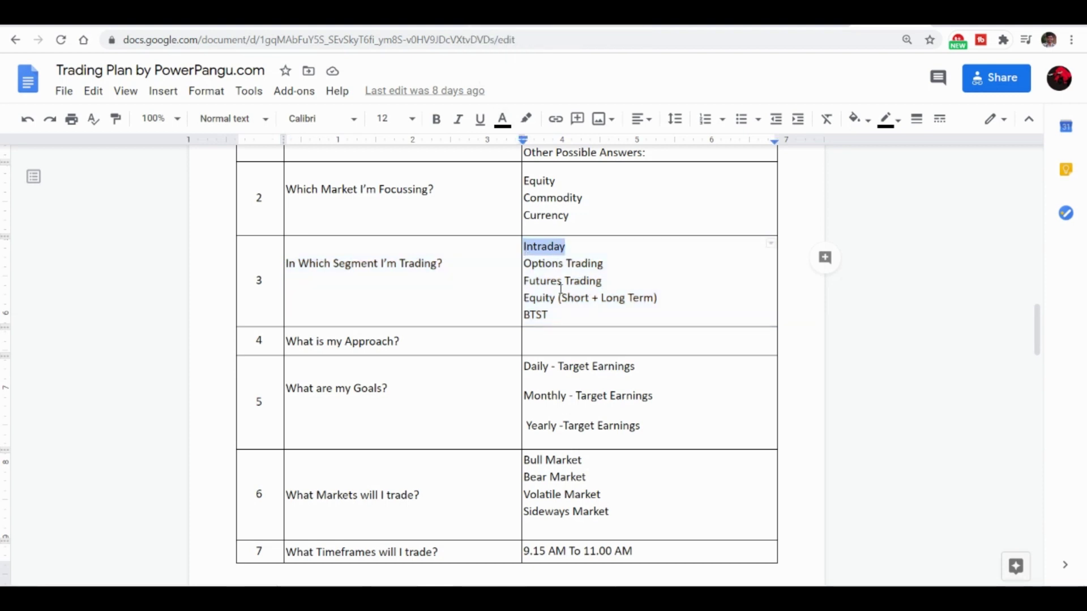
- Scroll past the Approach row and highlight the daily, monthly, yearly goals and the four market types
{"action": "left_click", "coordinate": [565, 340]}
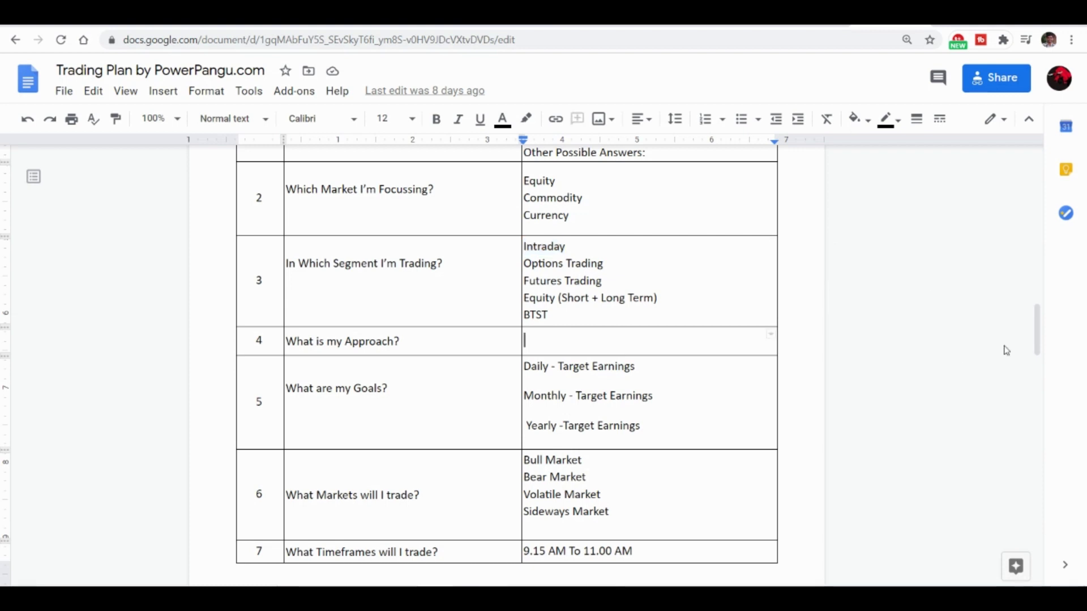
{"action": "scroll", "coordinate": [1039, 334], "scroll_direction": "down", "scroll_amount": 1}
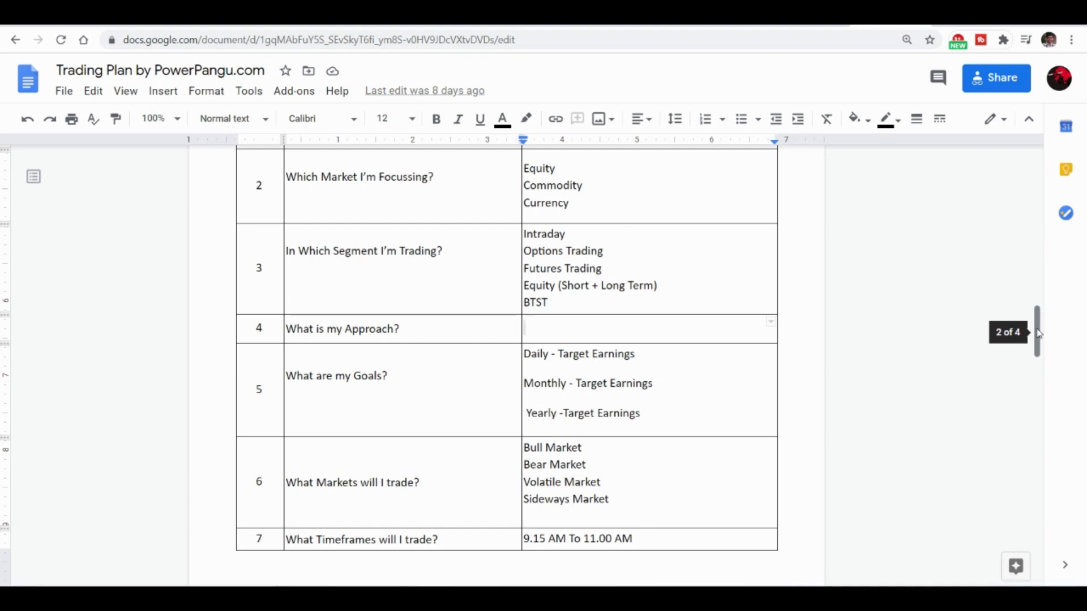
{"action": "left_click_drag", "start_coordinate": [1038, 333], "coordinate": [1038, 348]}
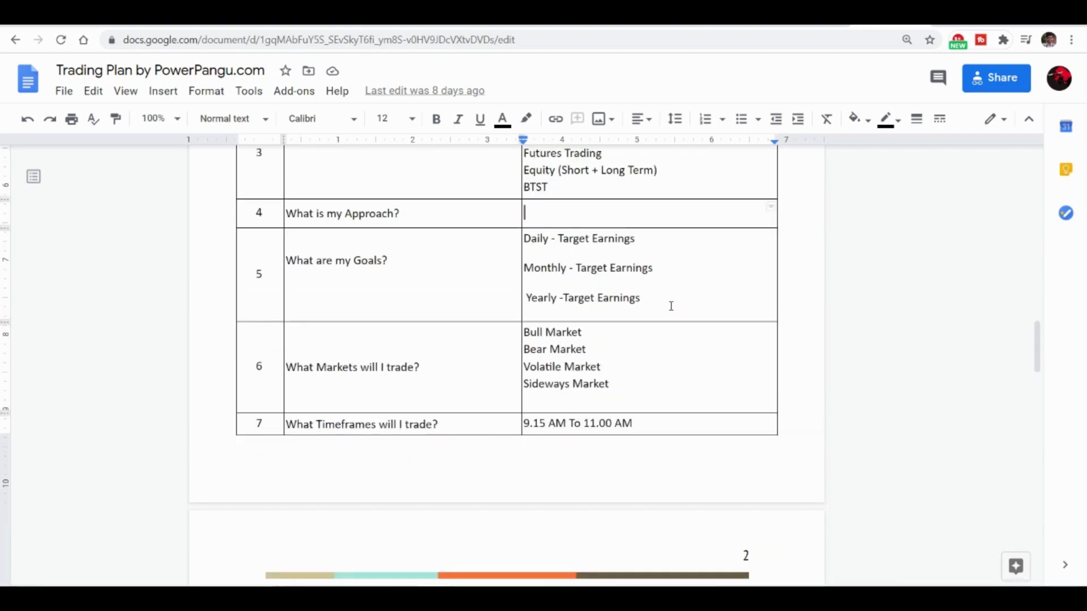
{"action": "left_click_drag", "start_coordinate": [651, 300], "coordinate": [525, 237]}
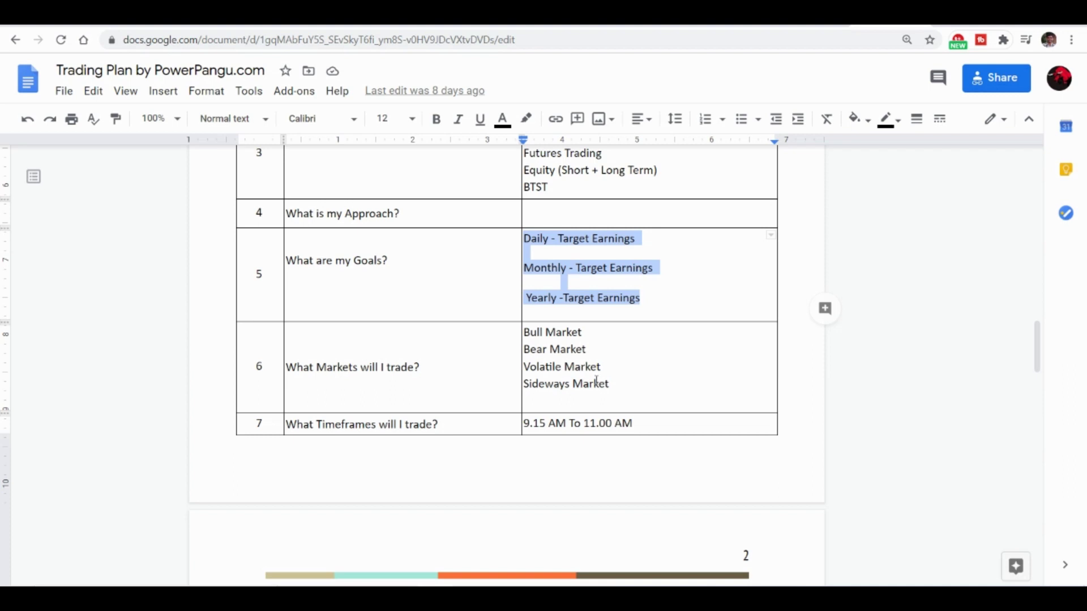
{"action": "left_click_drag", "start_coordinate": [620, 386], "coordinate": [528, 327]}
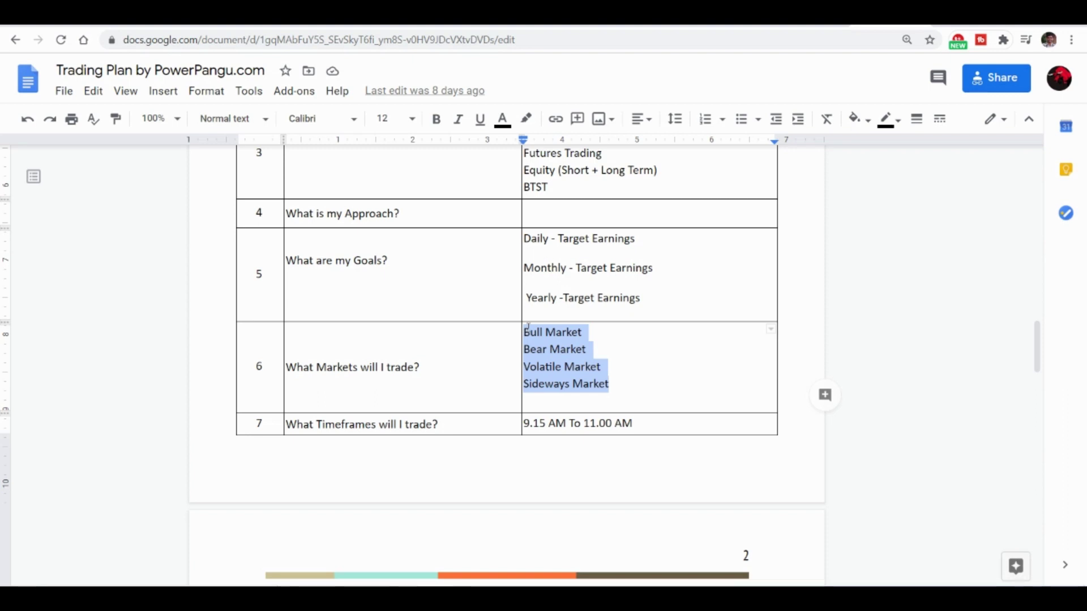
{"action": "left_click", "coordinate": [528, 328]}
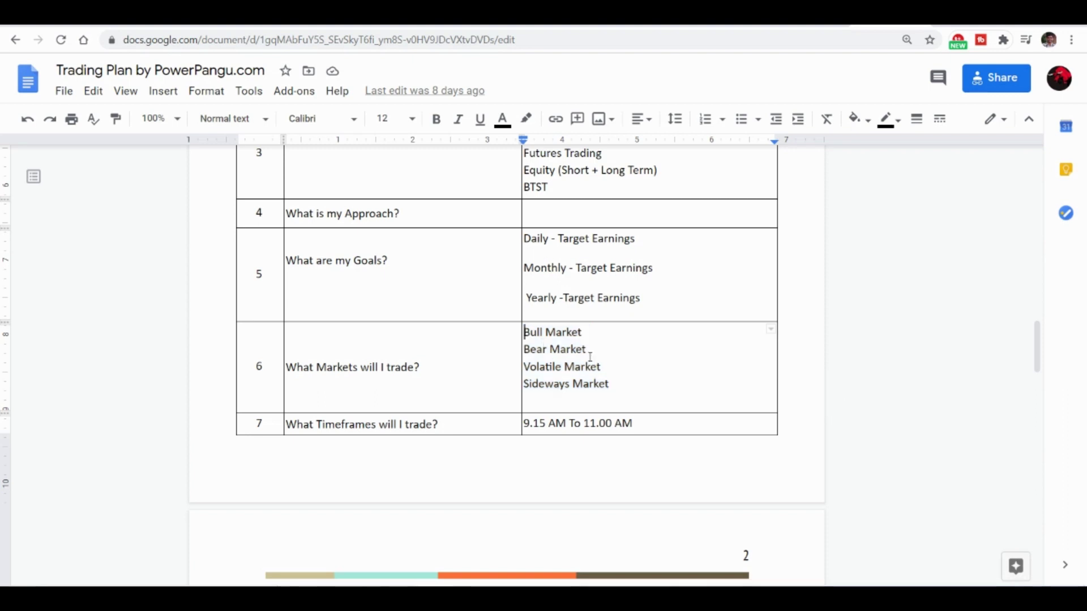
{"action": "left_click_drag", "start_coordinate": [589, 351], "coordinate": [553, 346]}
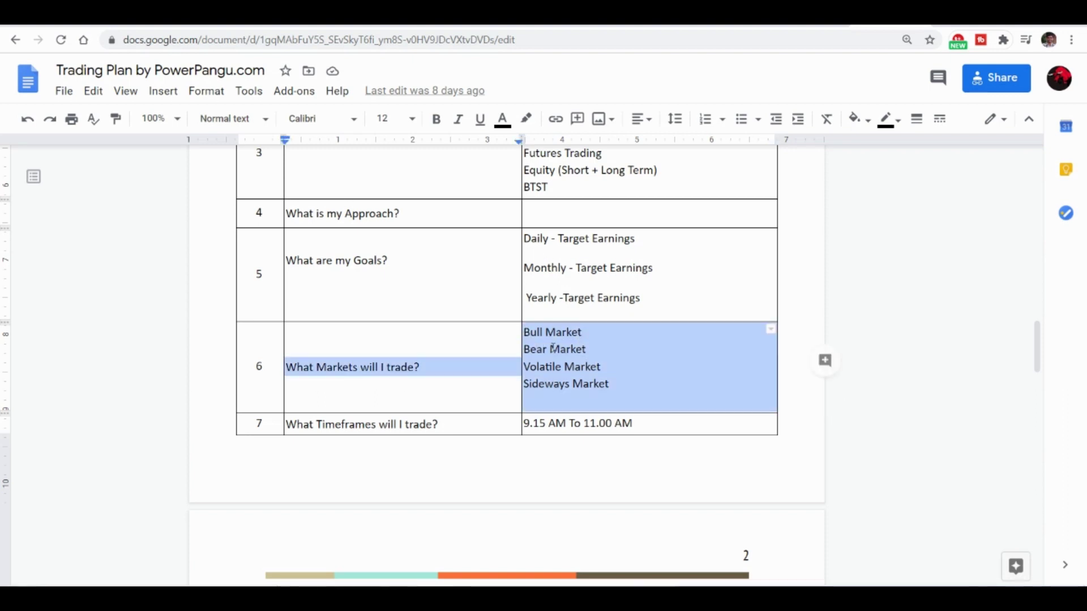
{"action": "left_click", "coordinate": [567, 350]}
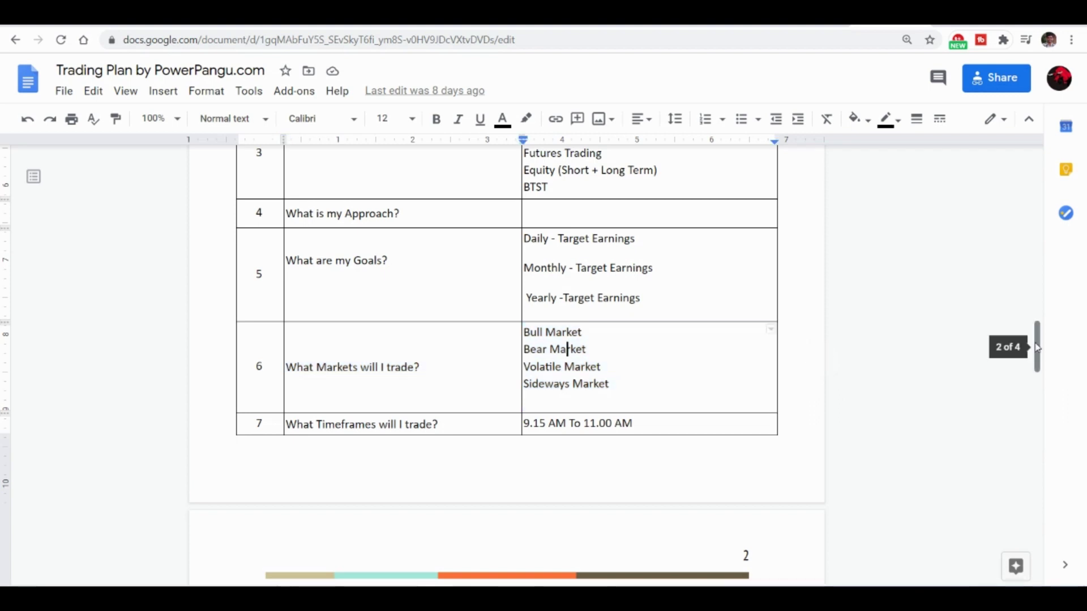
- Highlight the 9.15 AM To 11.00 AM and 1.30 PM To 3.20 PM timeframes
{"action": "left_click_drag", "start_coordinate": [1037, 347], "coordinate": [1040, 382]}
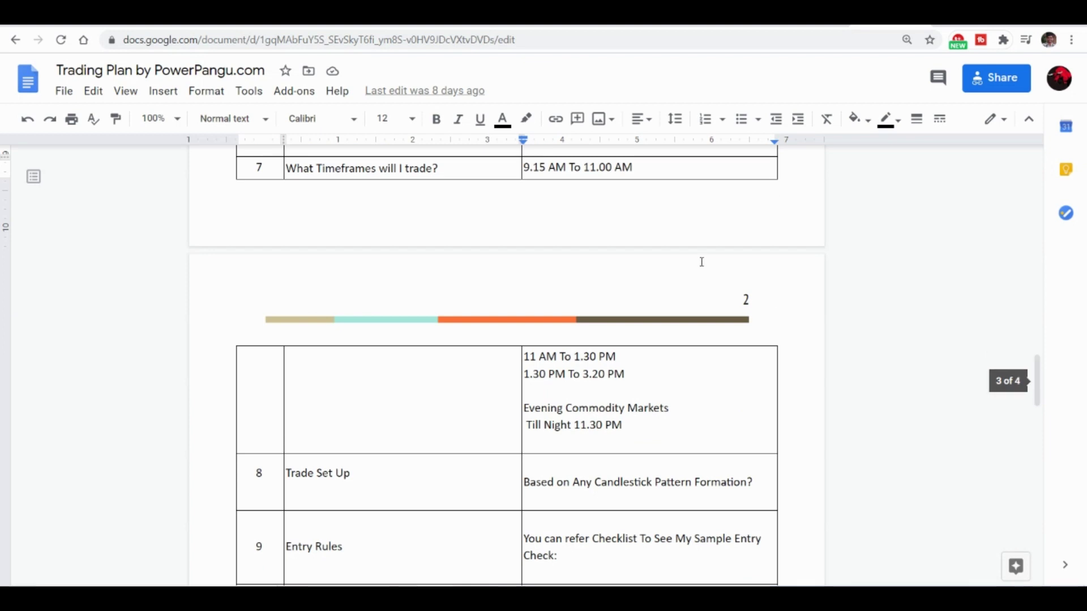
{"action": "left_click_drag", "start_coordinate": [634, 168], "coordinate": [525, 164]}
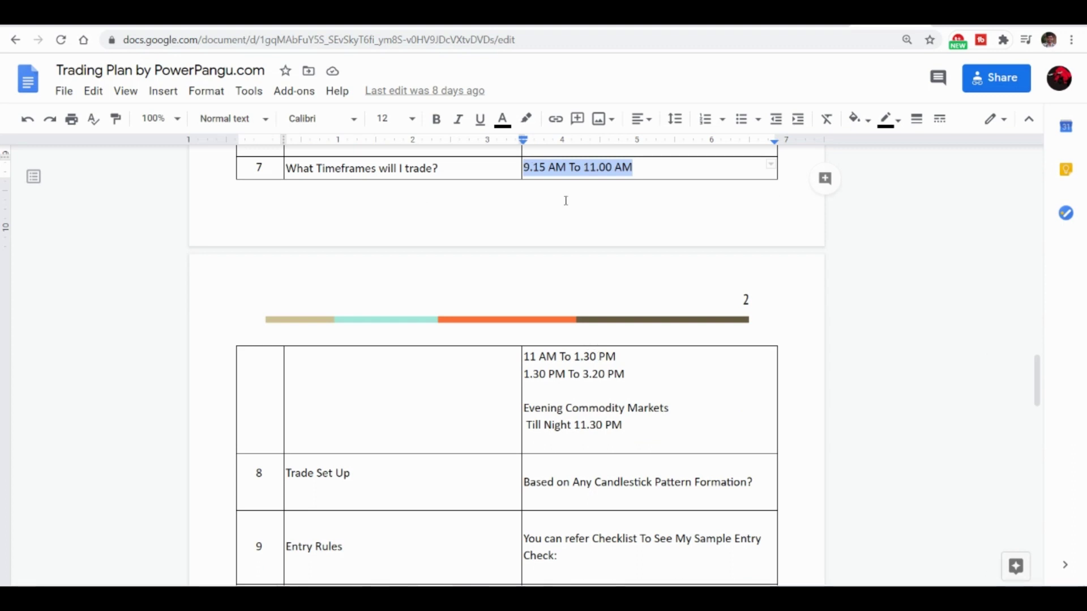
{"action": "left_click", "coordinate": [534, 170]}
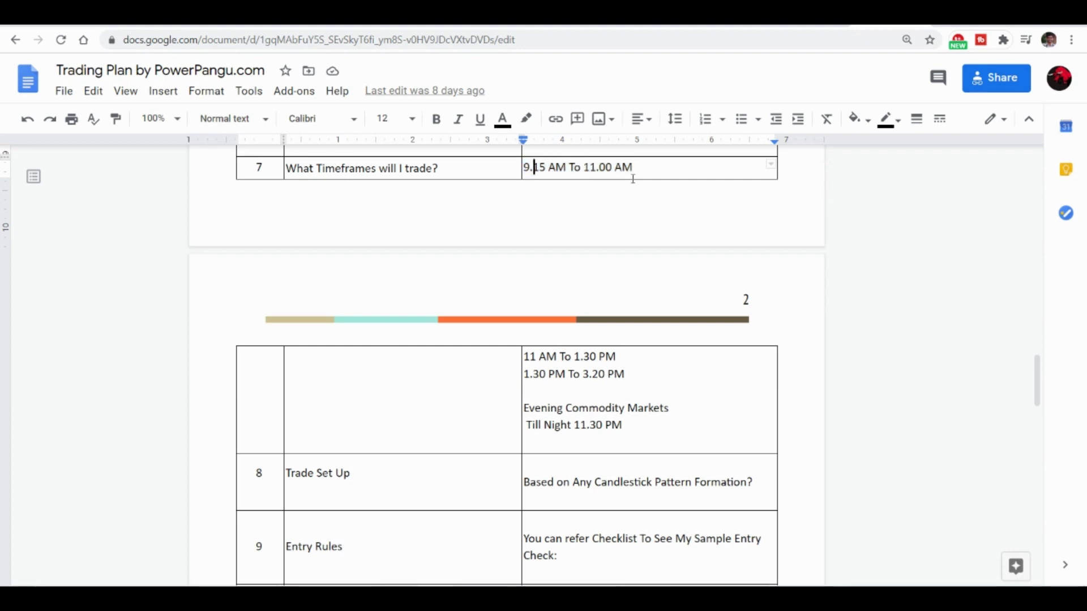
{"action": "left_click_drag", "start_coordinate": [524, 375], "coordinate": [628, 378]}
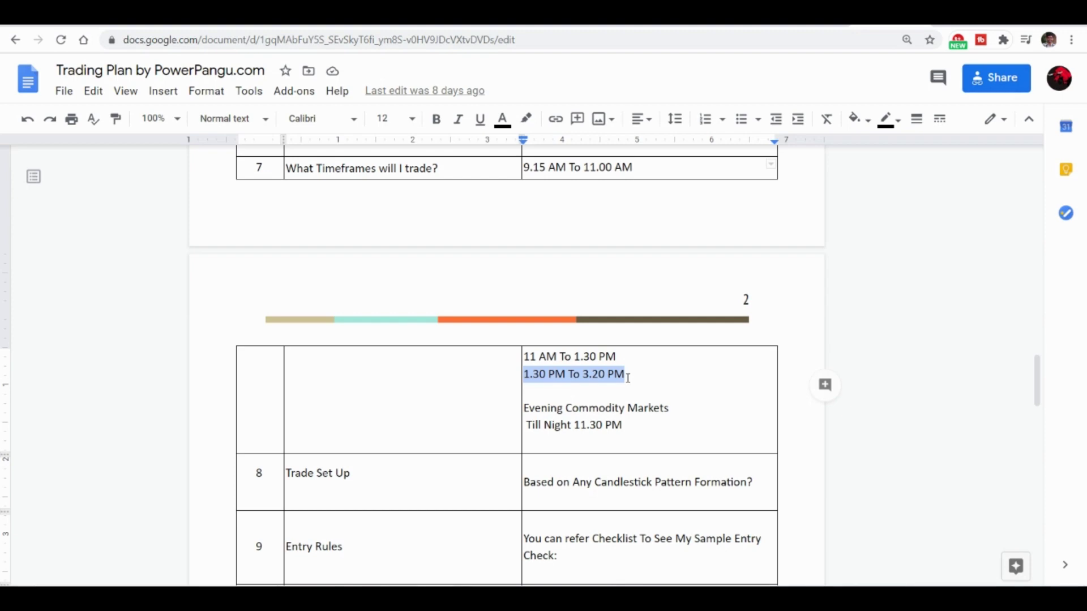